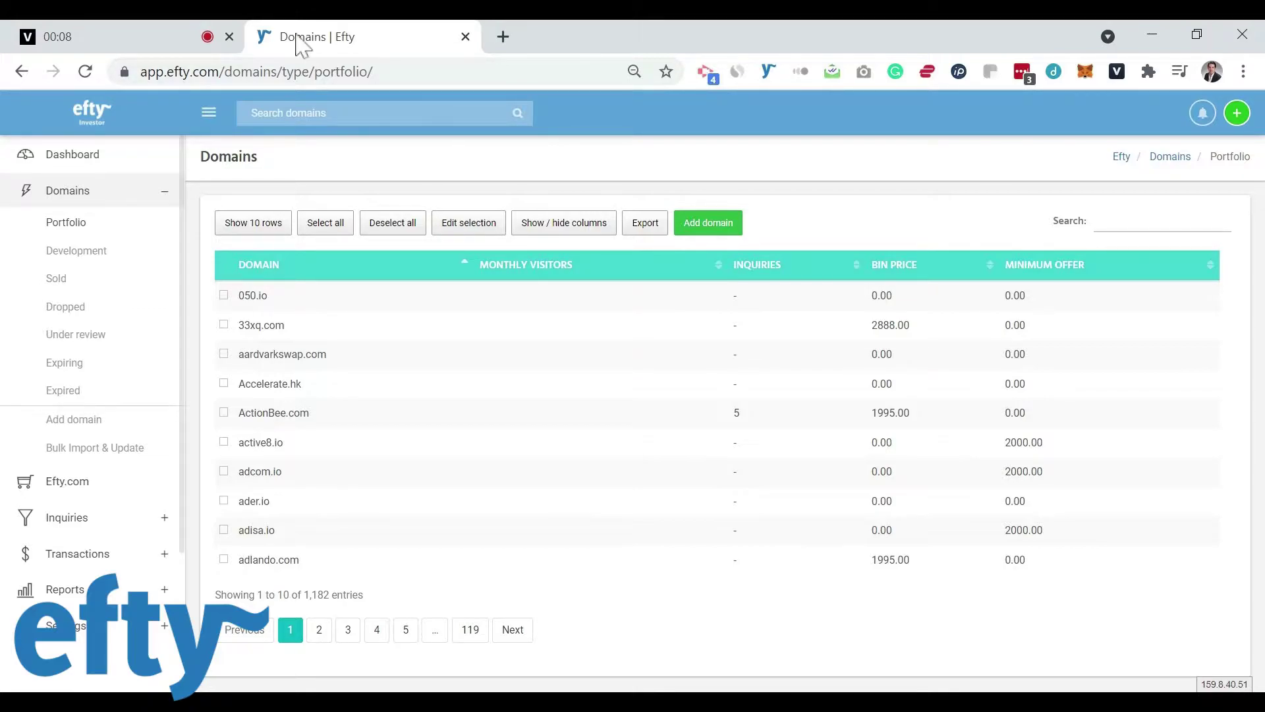
Step: Collapse Domains and open Settings > For-Sale landing pages, where Fresku is the default theme
click(67, 202)
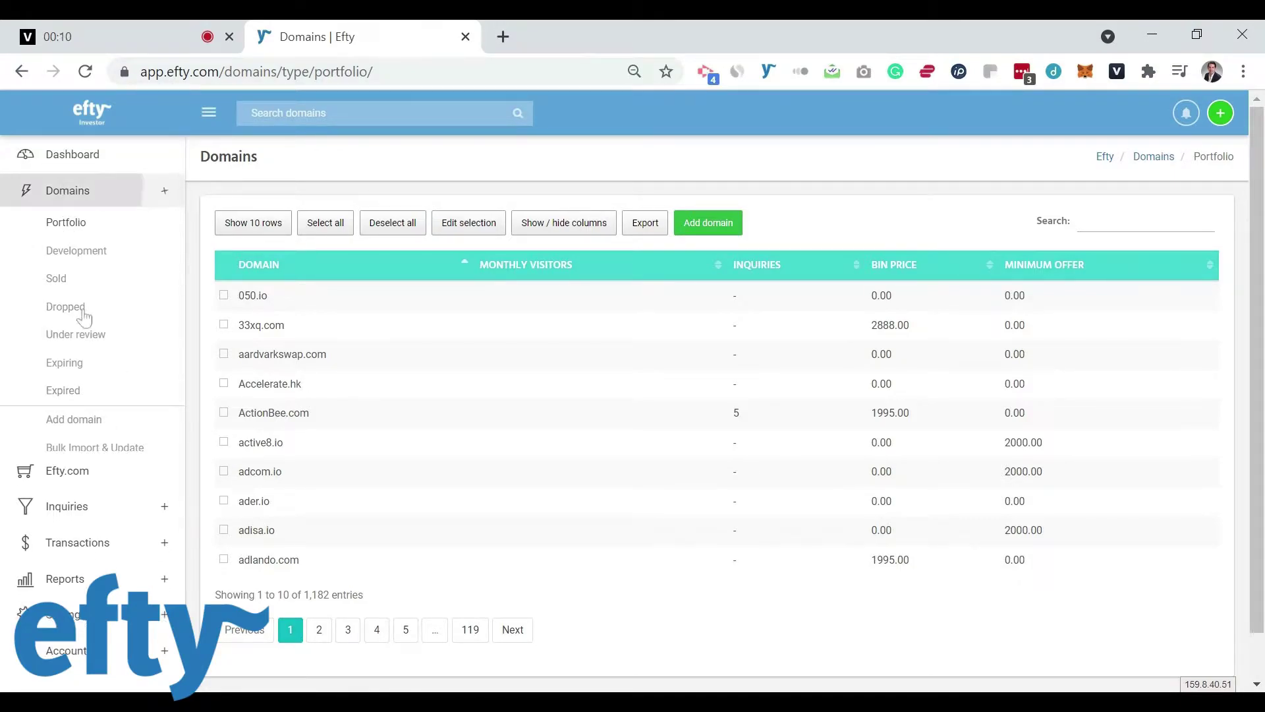
click(92, 377)
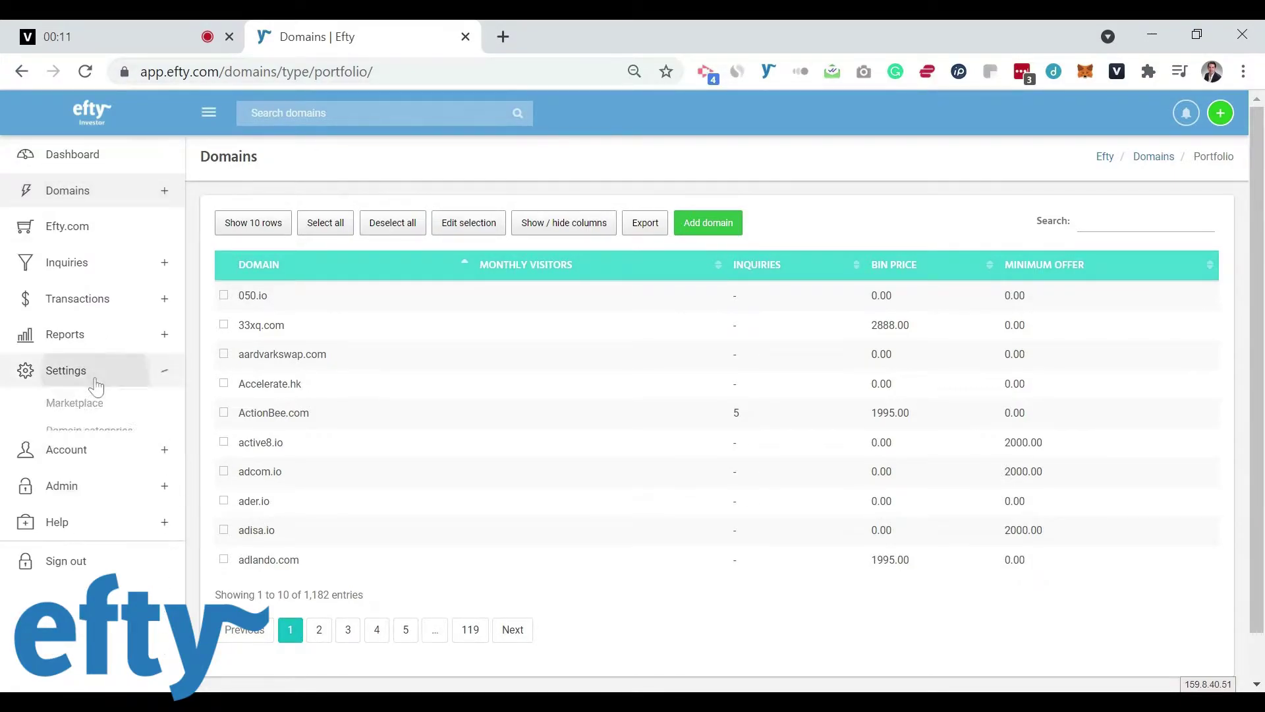
click(110, 489)
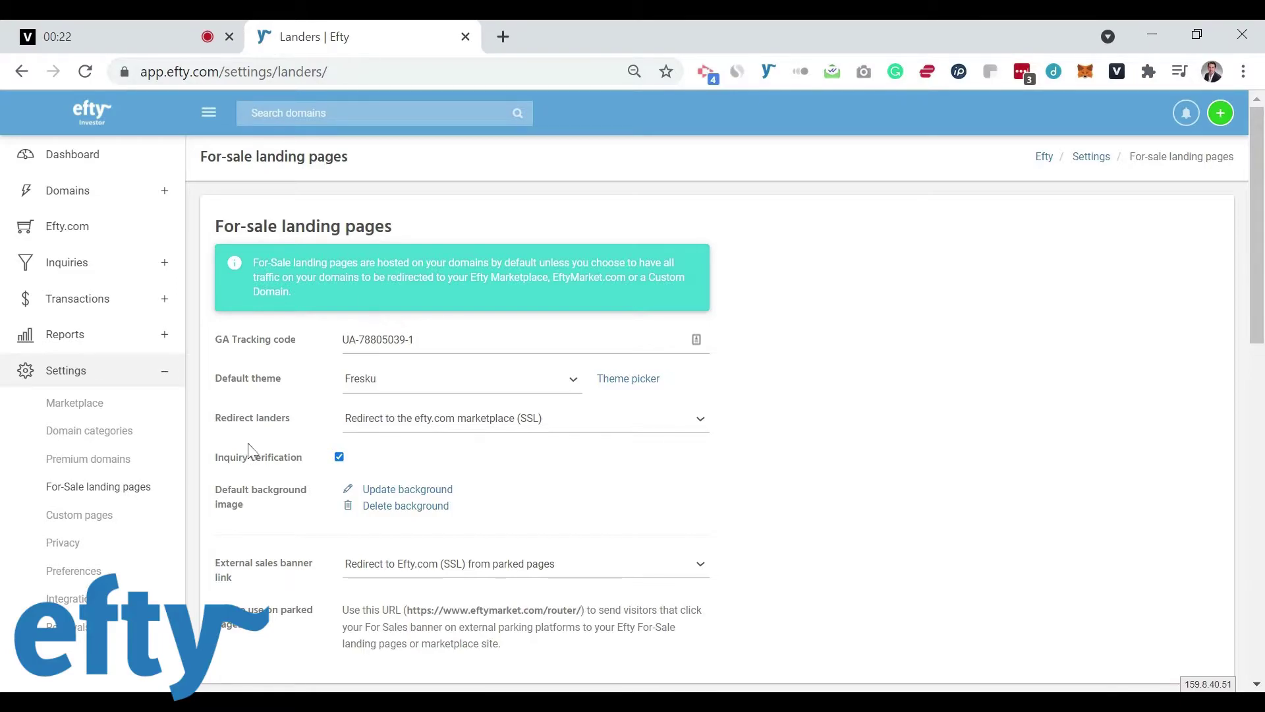
Step: Preview the Eftylent.com for-sale page in the Fresku theme, offered at USD 2,495
click(631, 380)
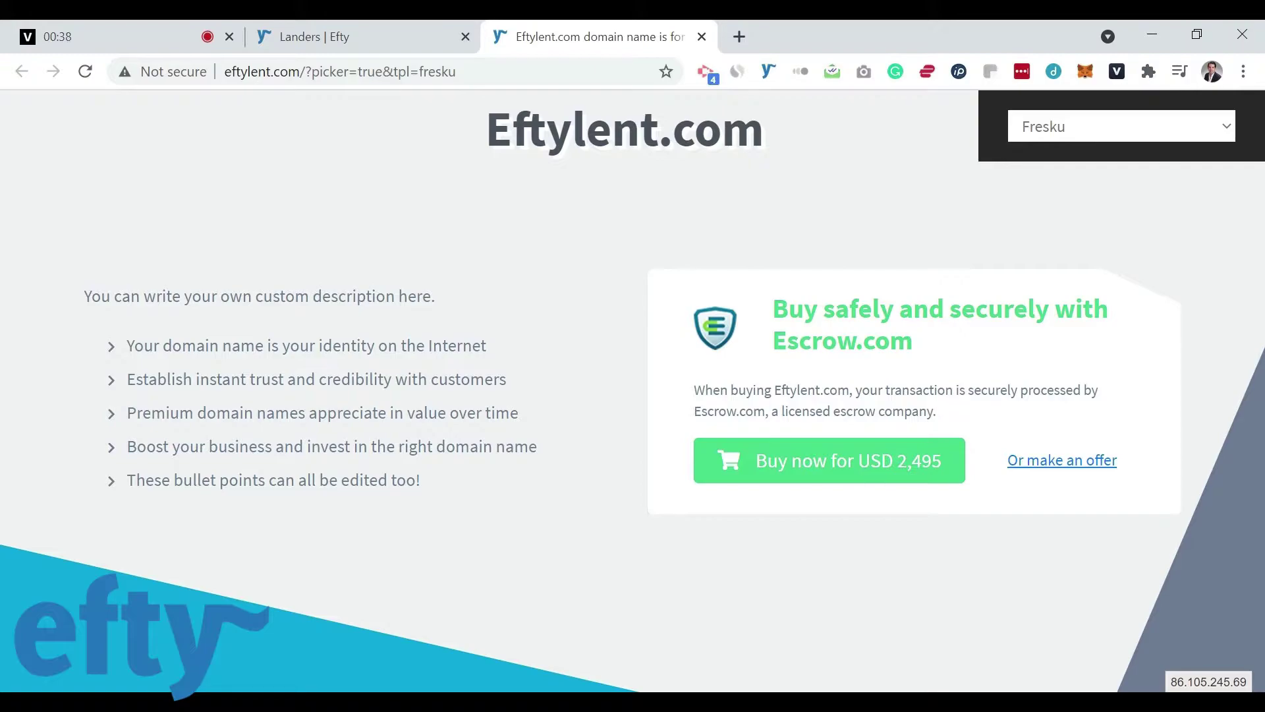
Step: Preview Eftylent.com in the Nubia, Nobo, then Fresku (BIN) templates
click(1124, 209)
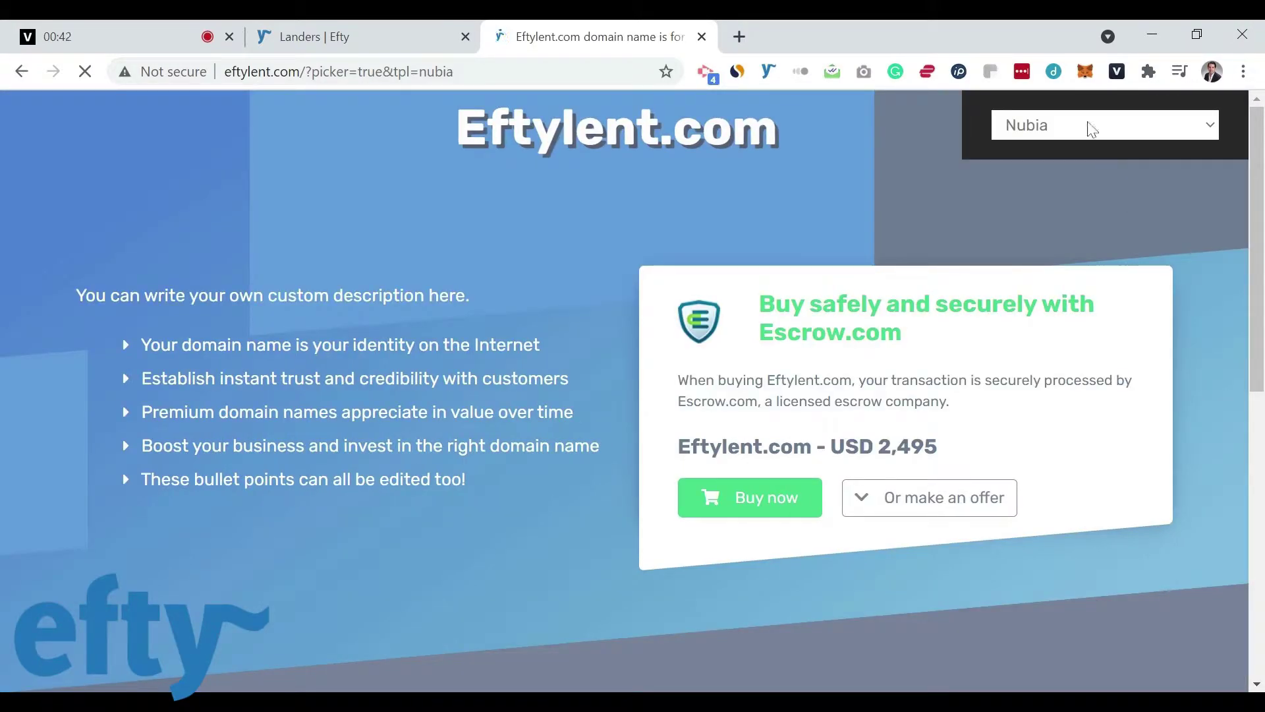
click(1094, 139)
click(1098, 213)
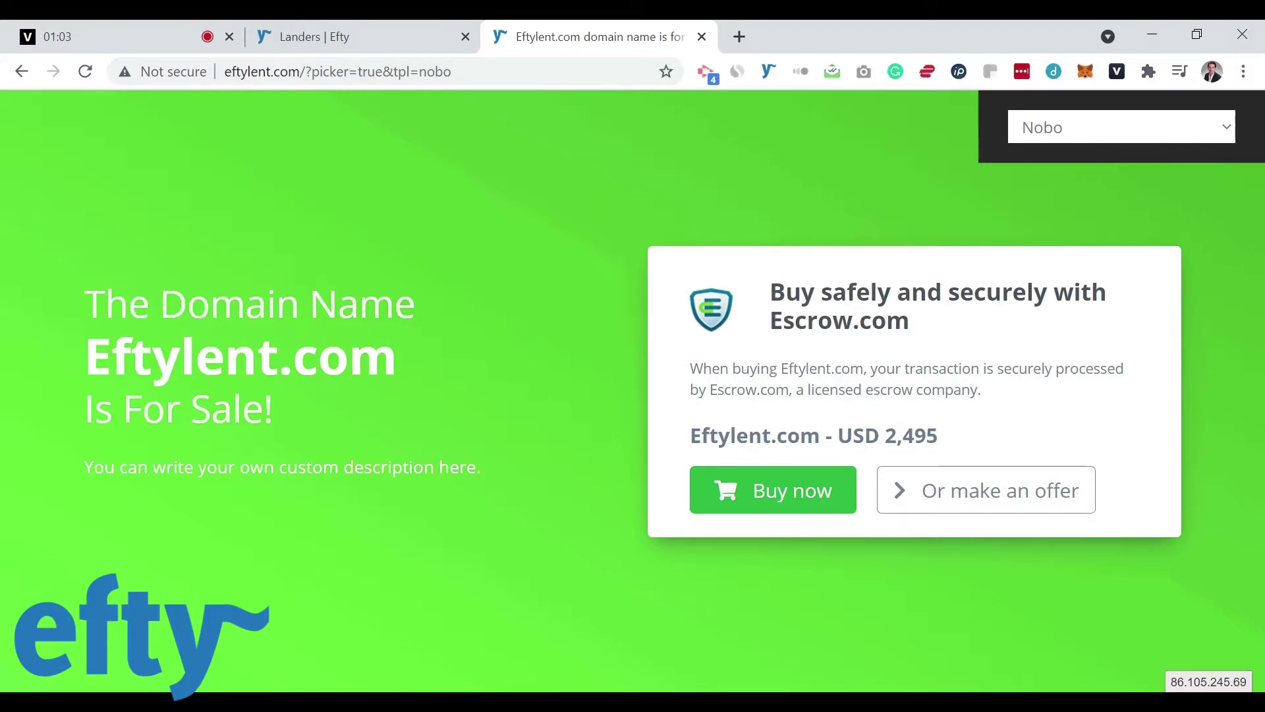
key(Down)
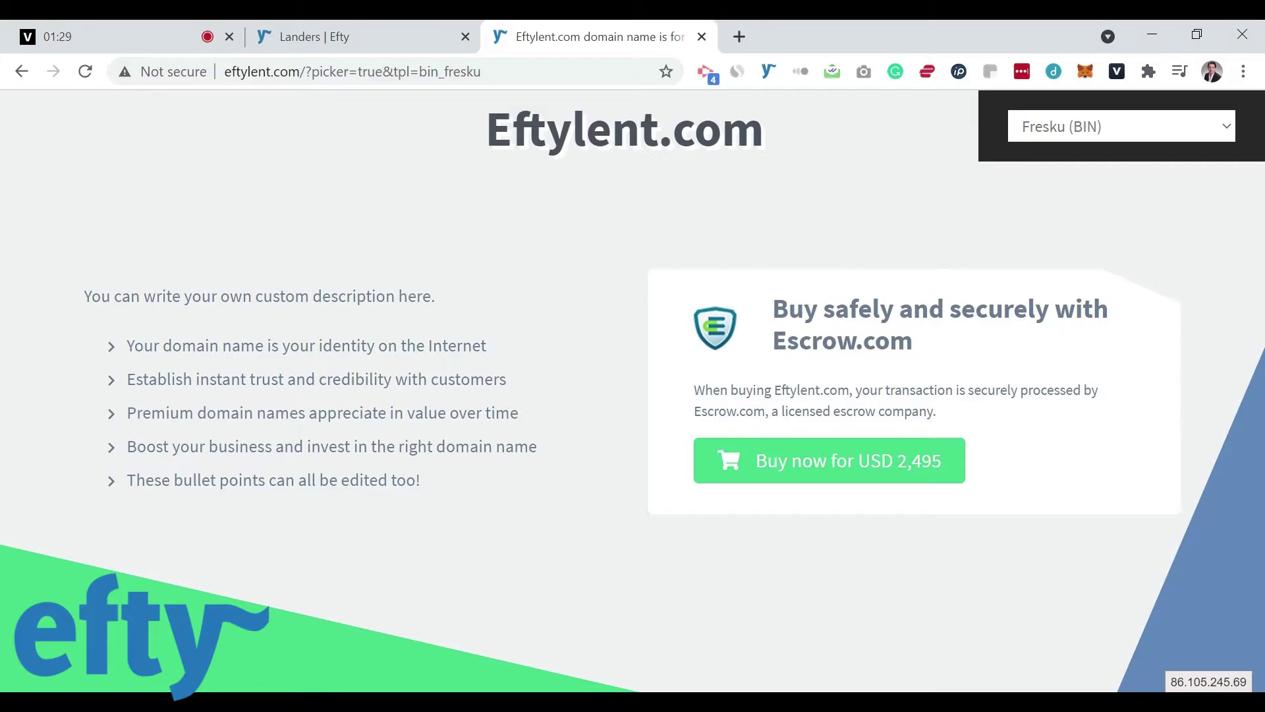
Step: Step the Eftylent.com preview through UDRP Safe 1, Fresku (INDRP Safe) and Geocities templates
key(Down)
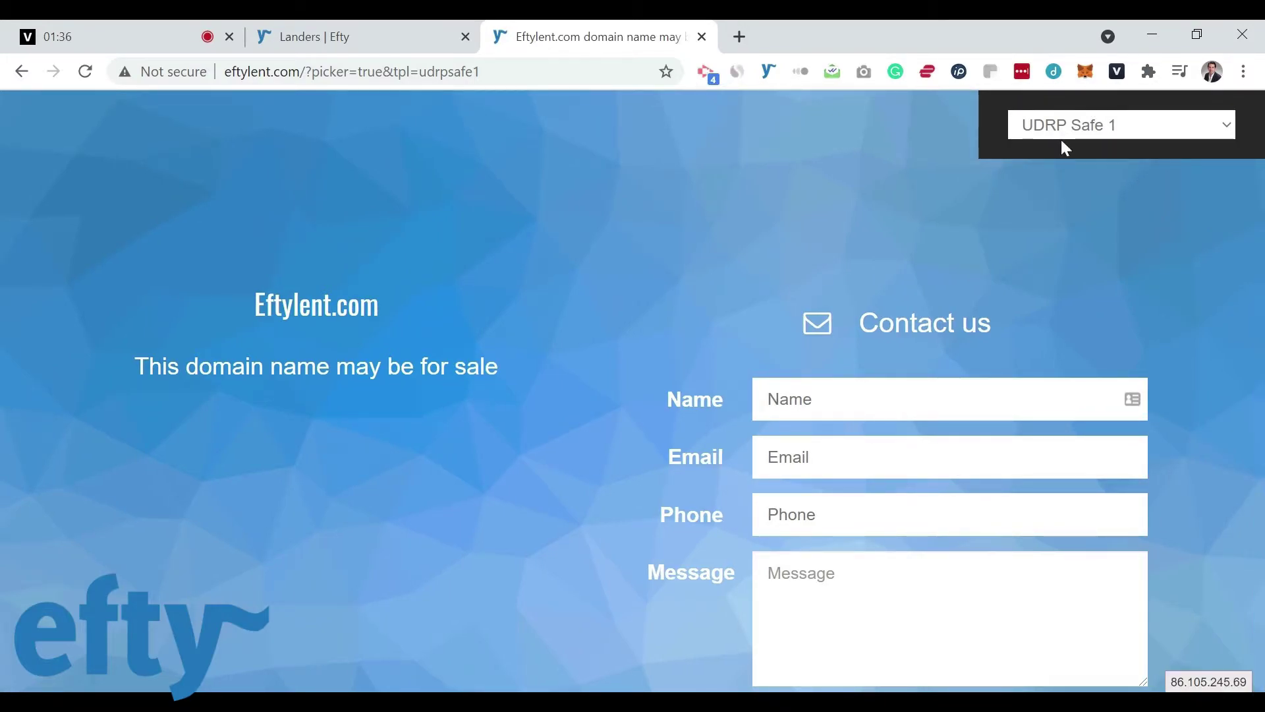
key(Down)
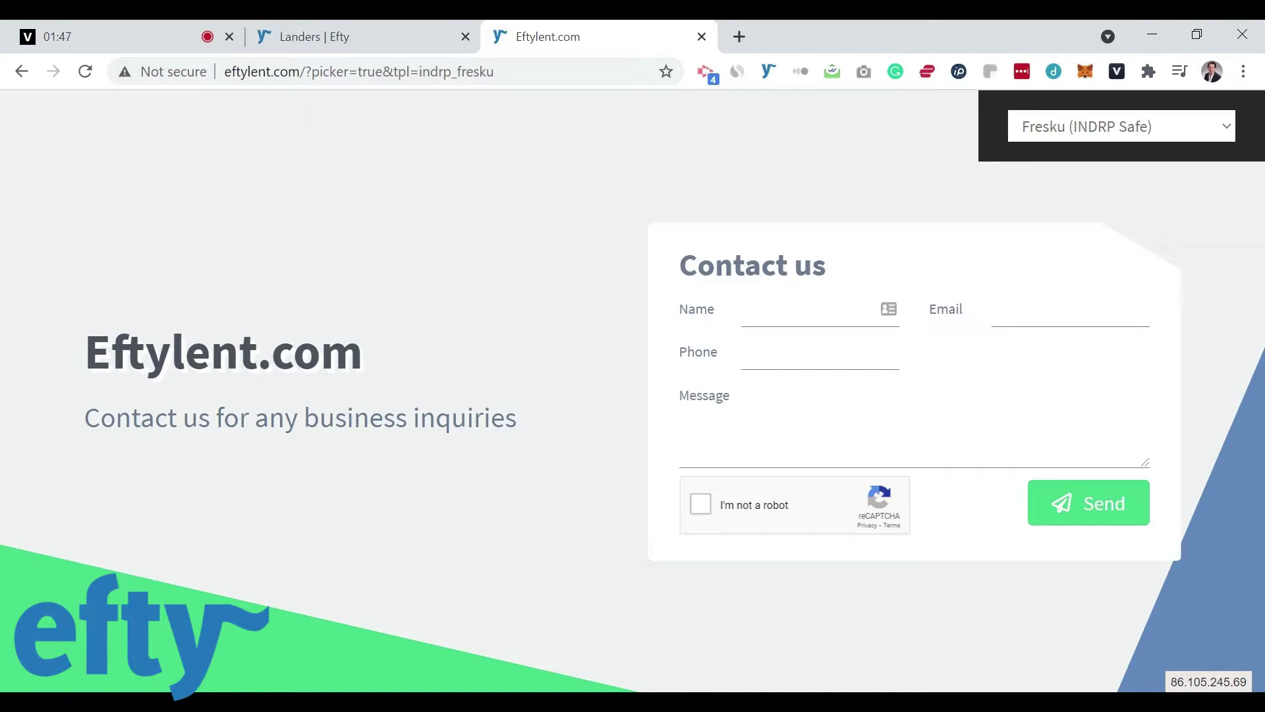
key(Down)
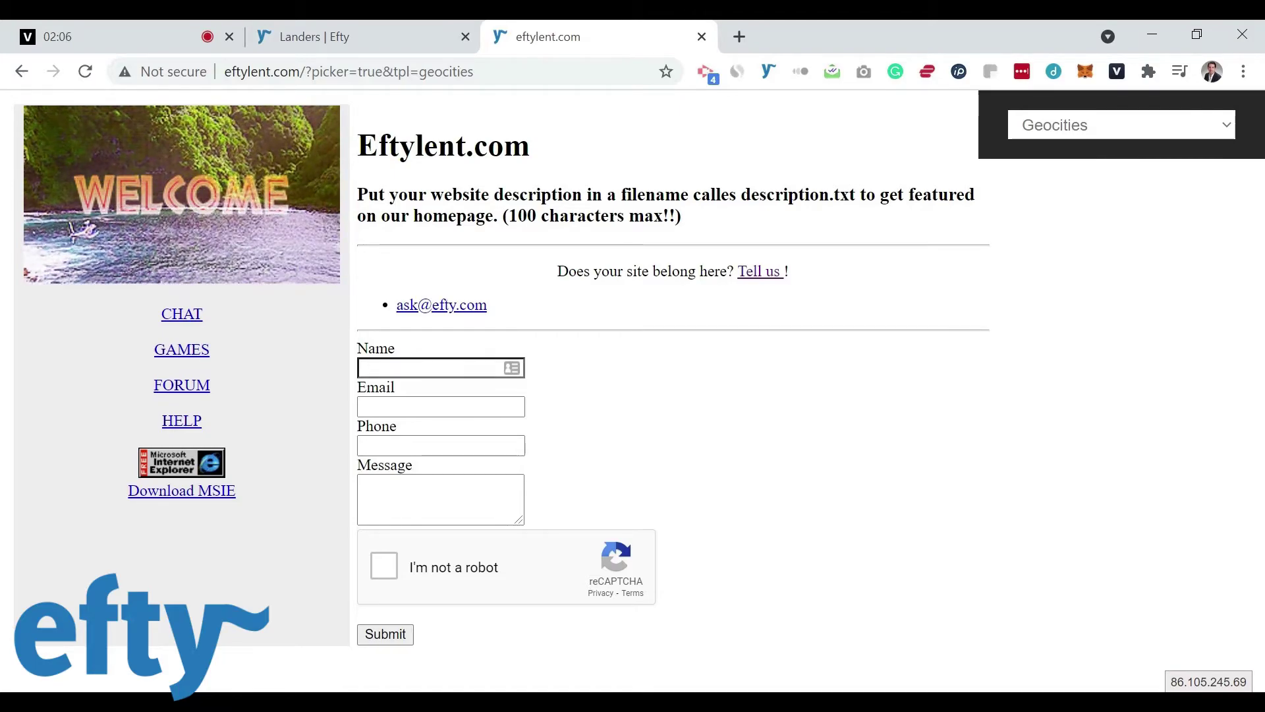
Step: Preview the Eftylent.com page in the Kiffer template
click(986, 249)
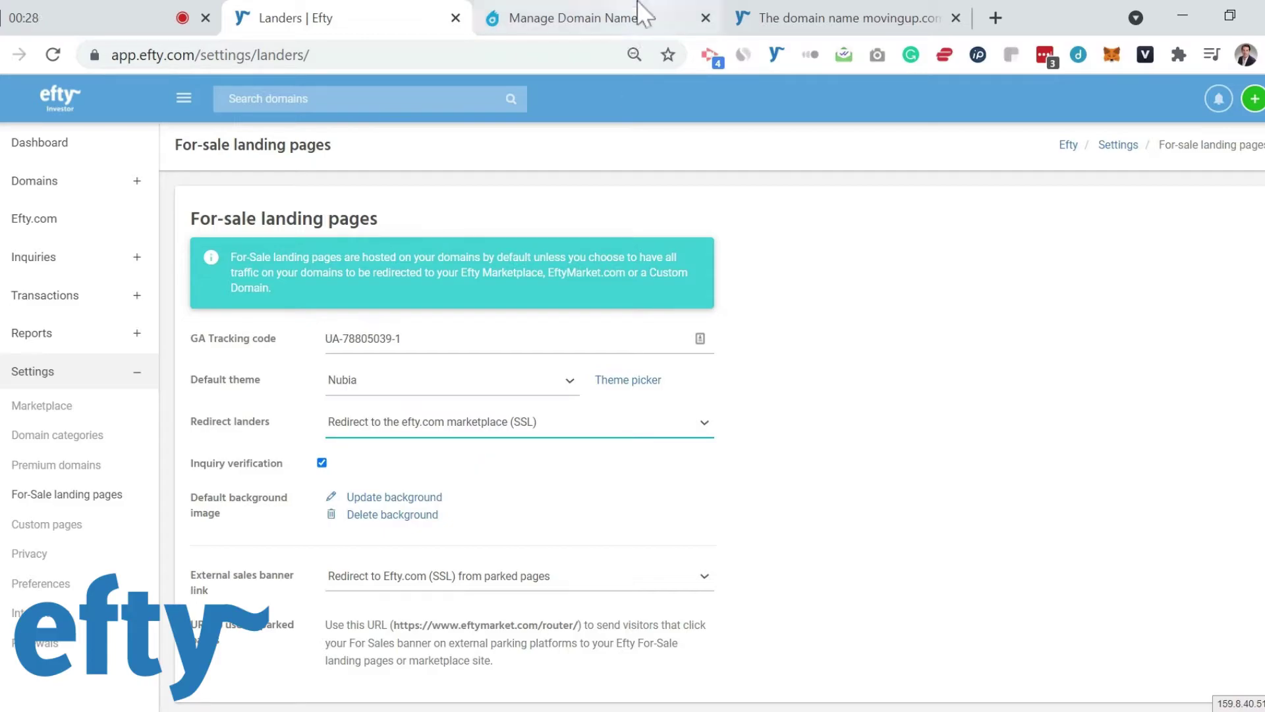
Step: Switch to the live movingup.com sale page listed at USD 48,000
click(848, 12)
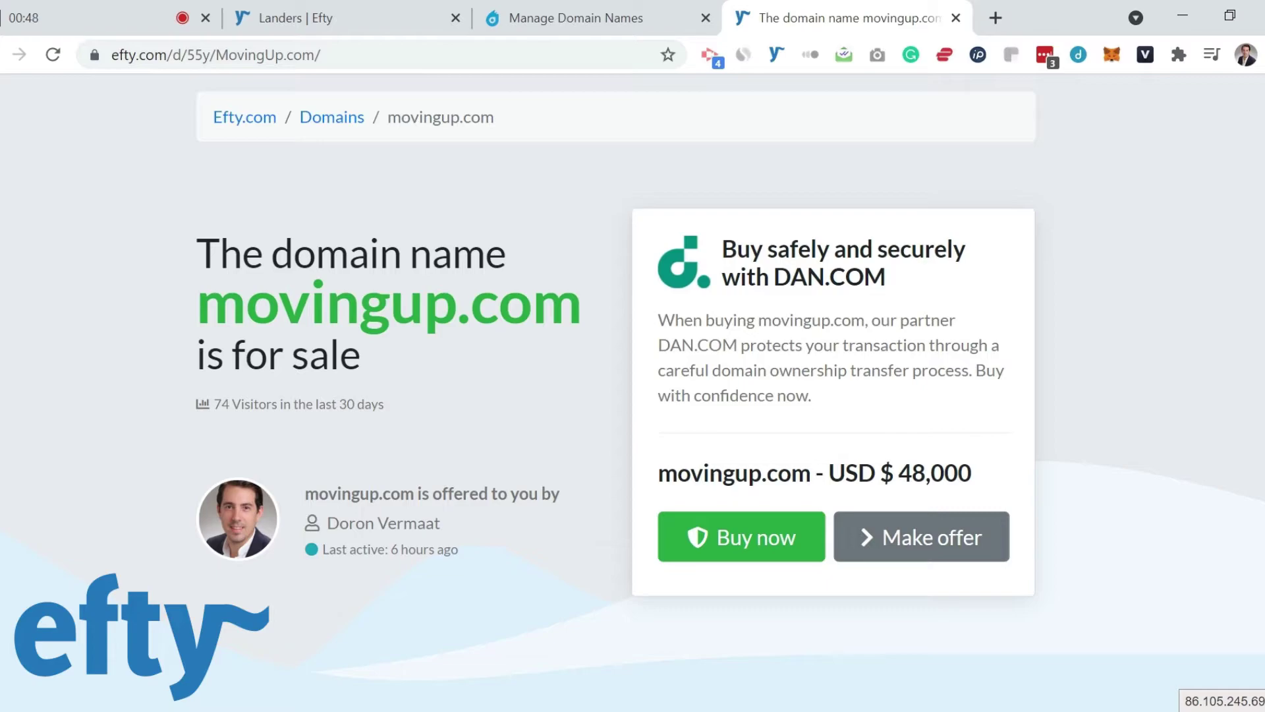
Step: Return to the Landers tab with the For-sale landing pages settings
click(402, 16)
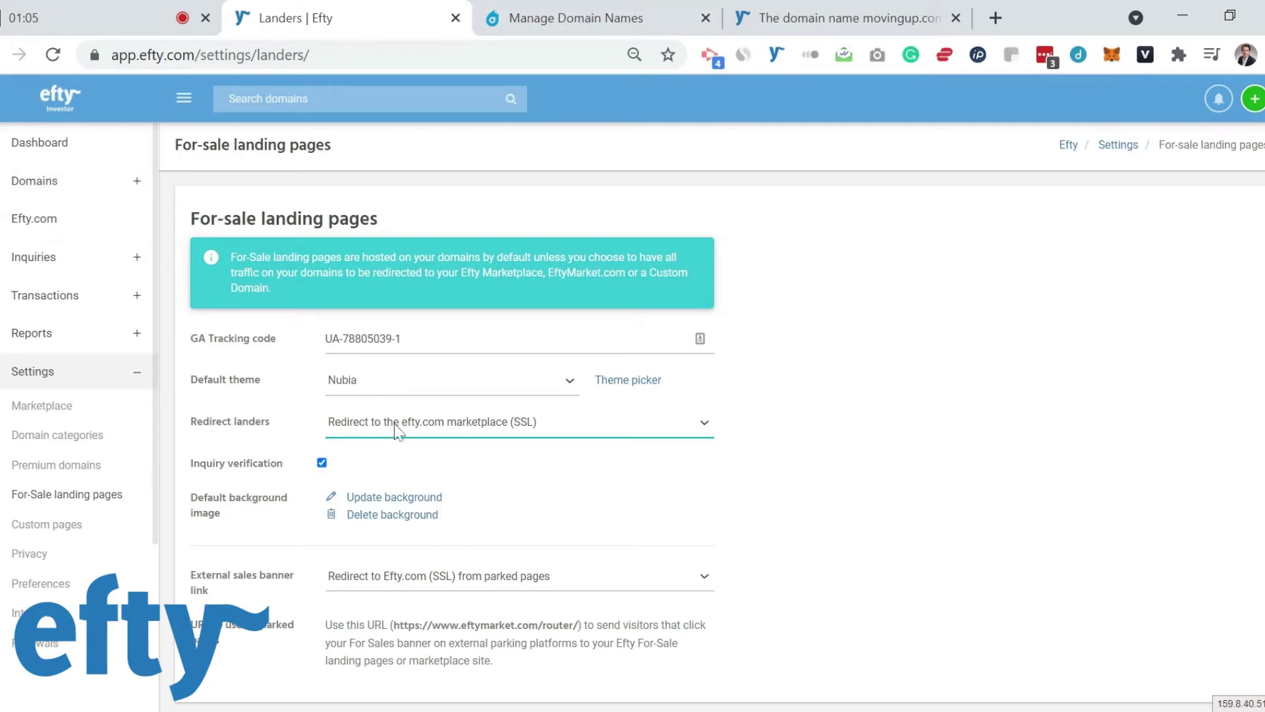
Step: Redirect landers to my Efty Marketplace (SSL), select the GA tracking code, then go to Dynadot
click(435, 447)
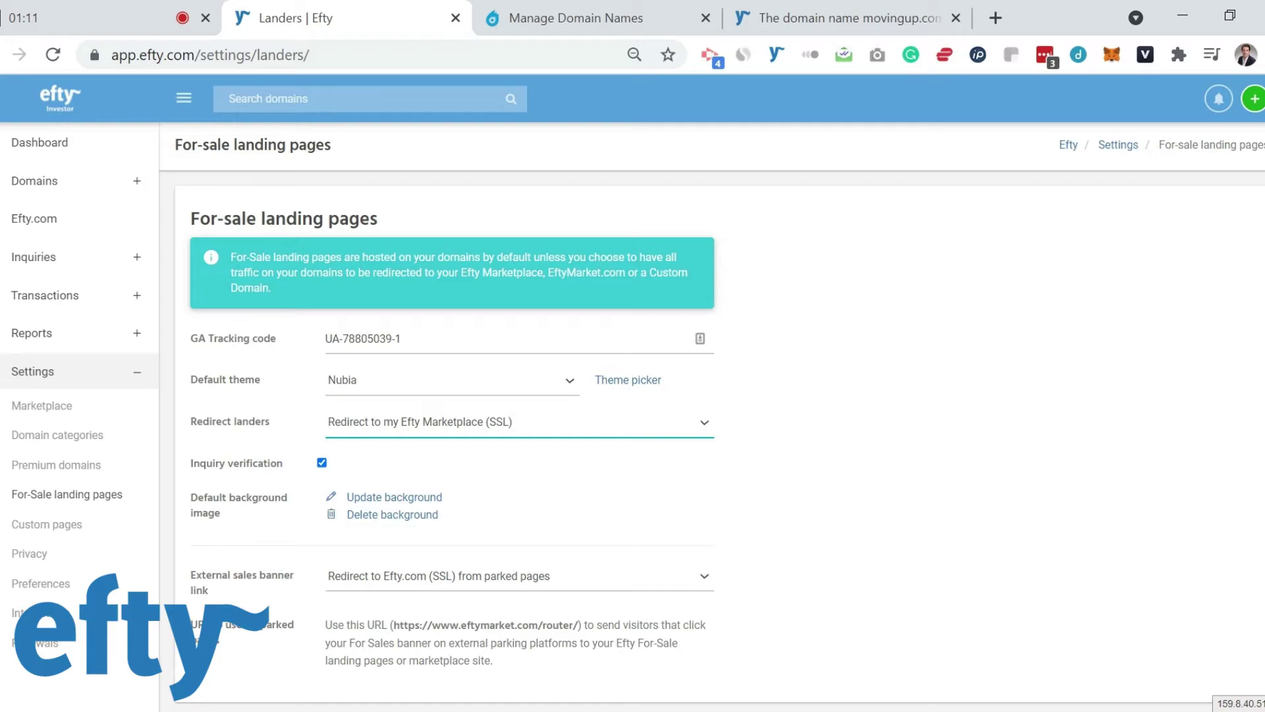
click(428, 338)
key(ctrl+a)
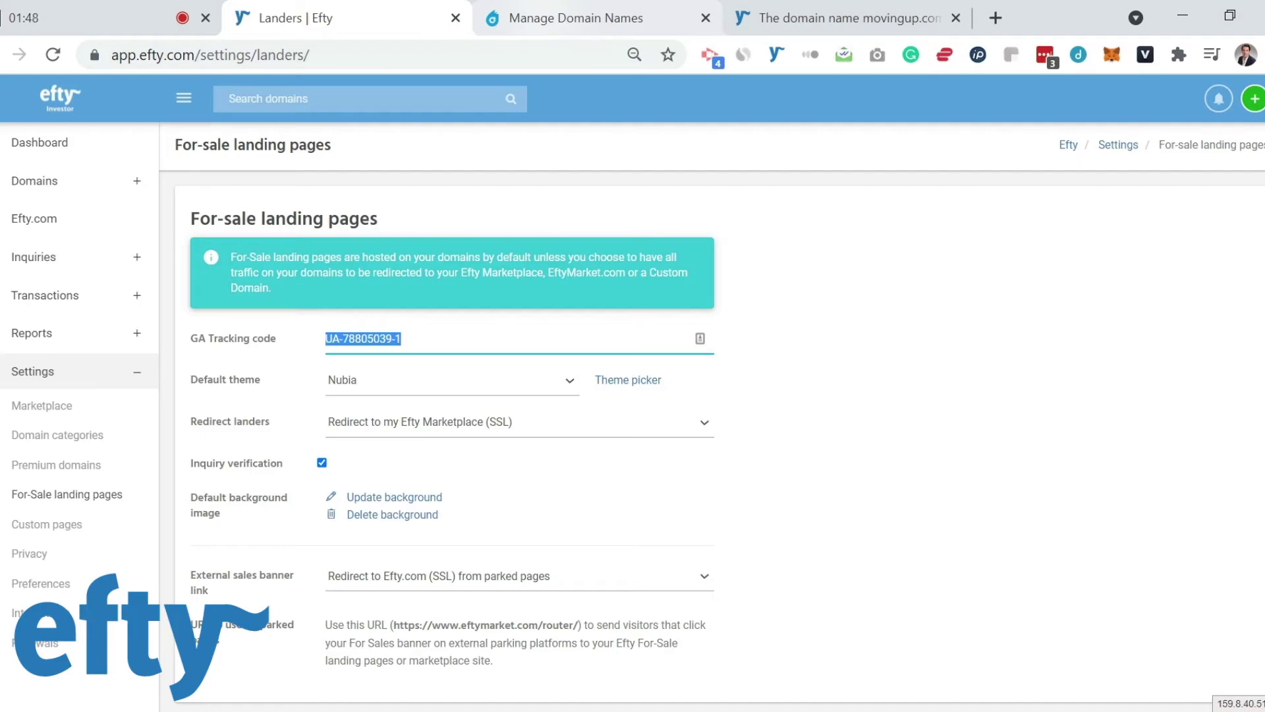
click(547, 23)
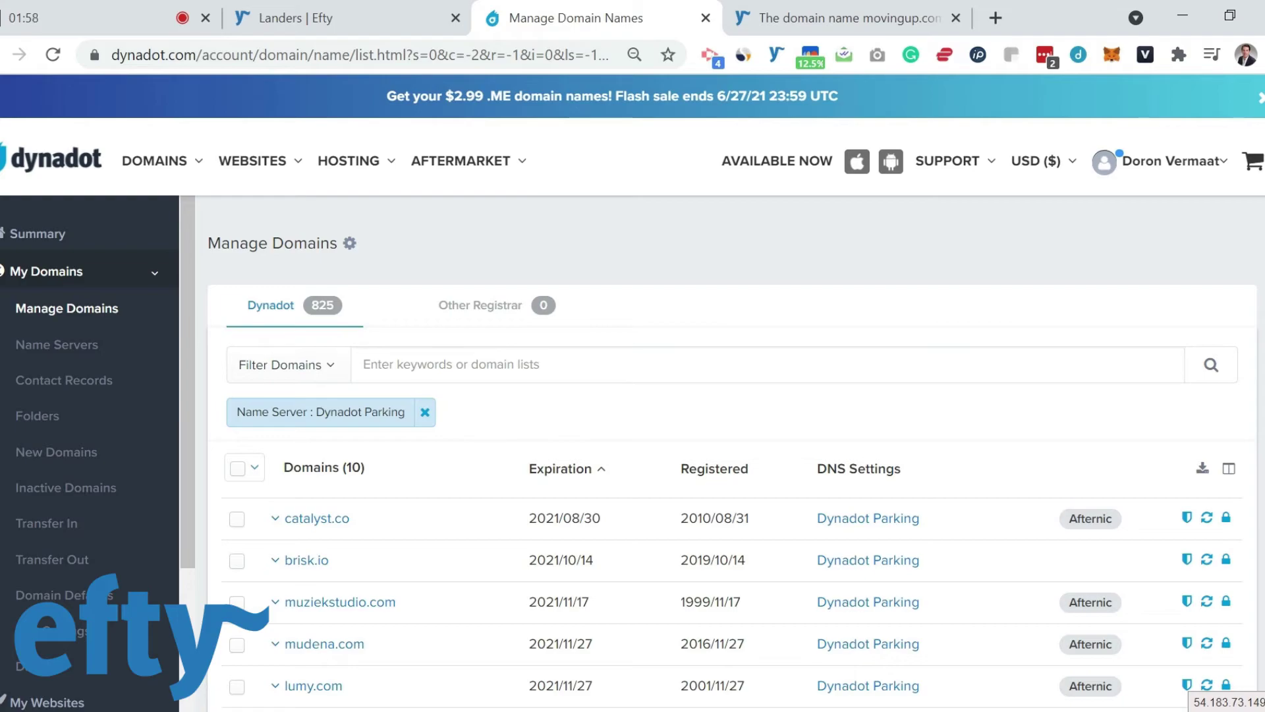
Step: Select all 10 Dynadot Parking domains, catalyst.co through finfellows.com, with the header checkbox
scroll(443, 429, down, 3)
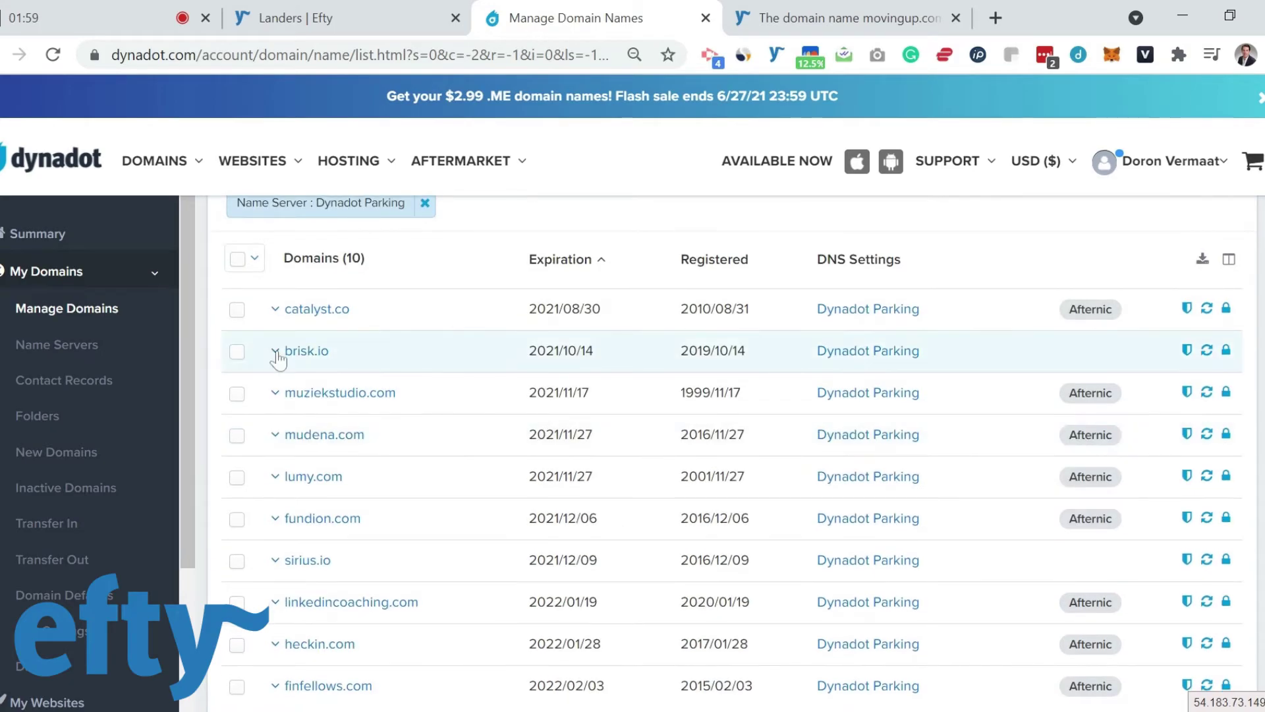
click(237, 261)
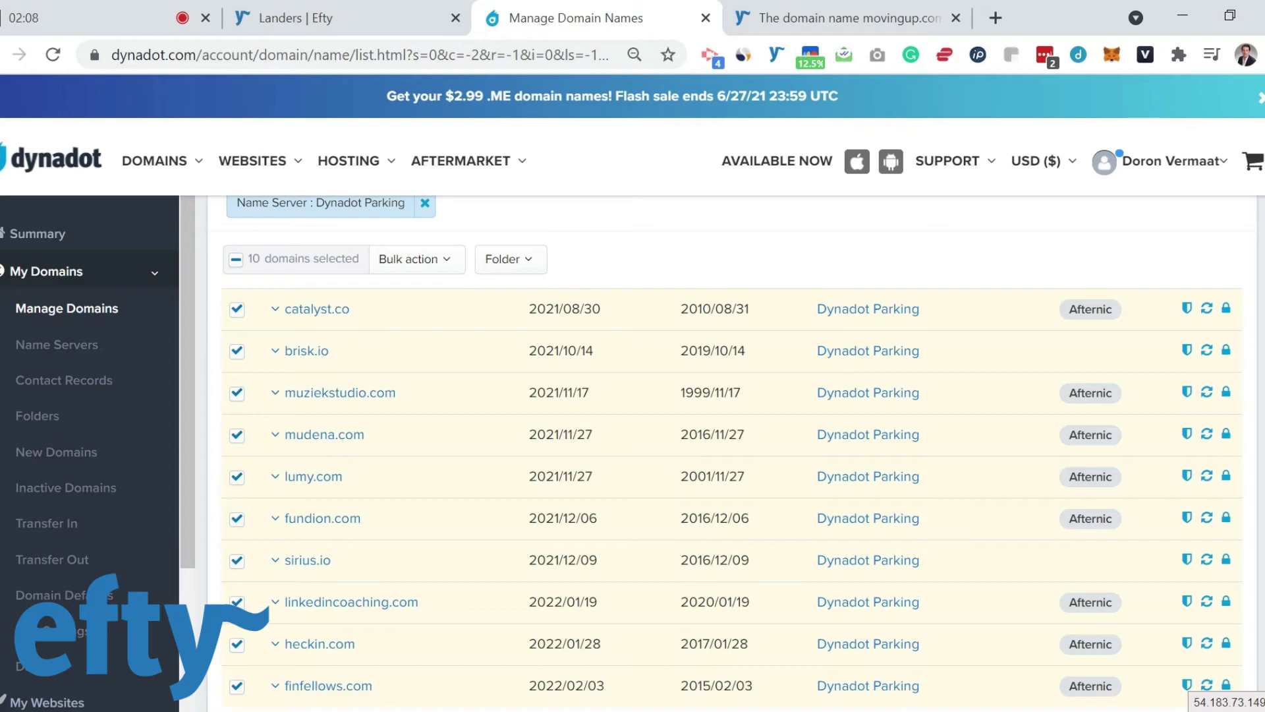
scroll(339, 441, up, 2)
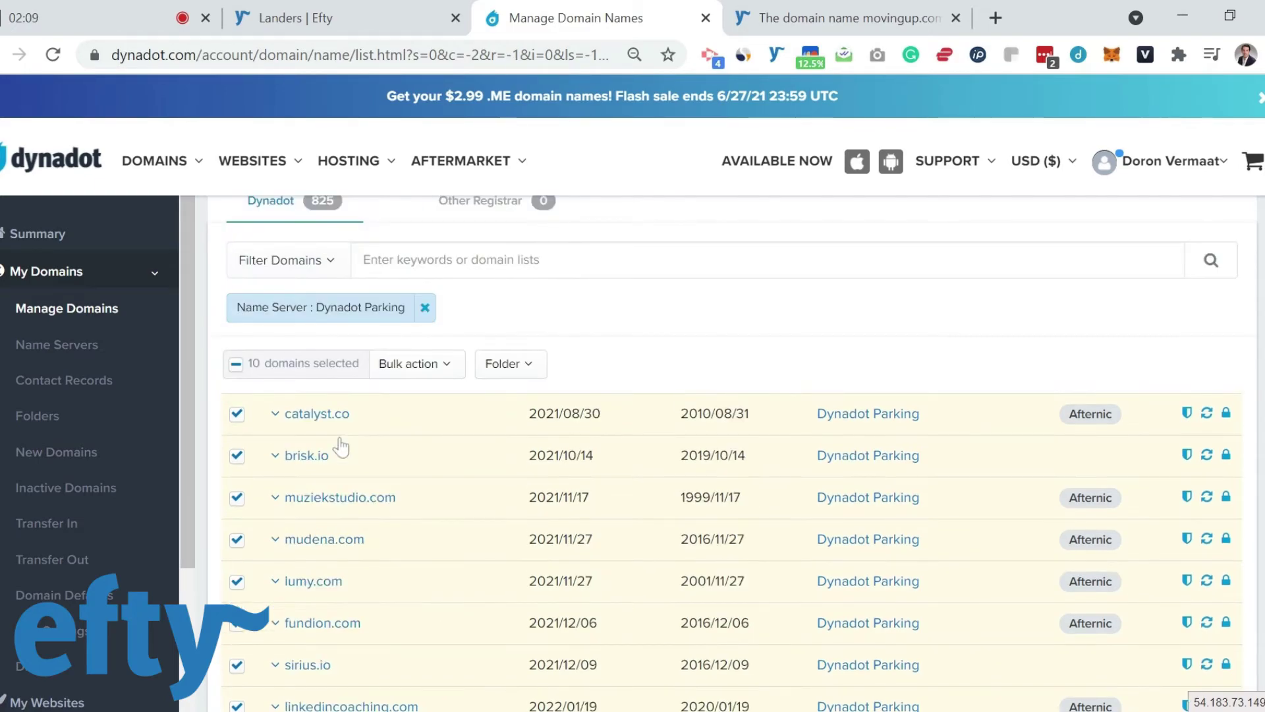
Step: Open bulk DNS Settings for the selected domains and expand the Dynadot Parking type dropdown
click(419, 372)
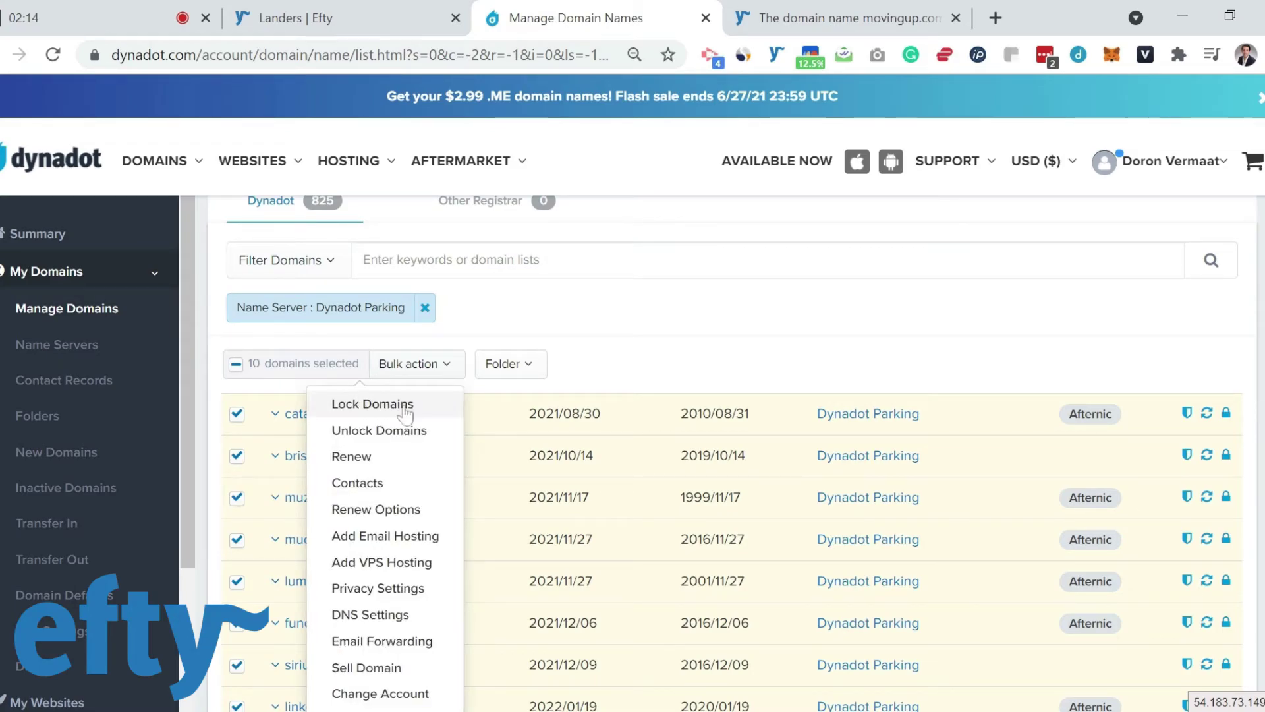
click(369, 618)
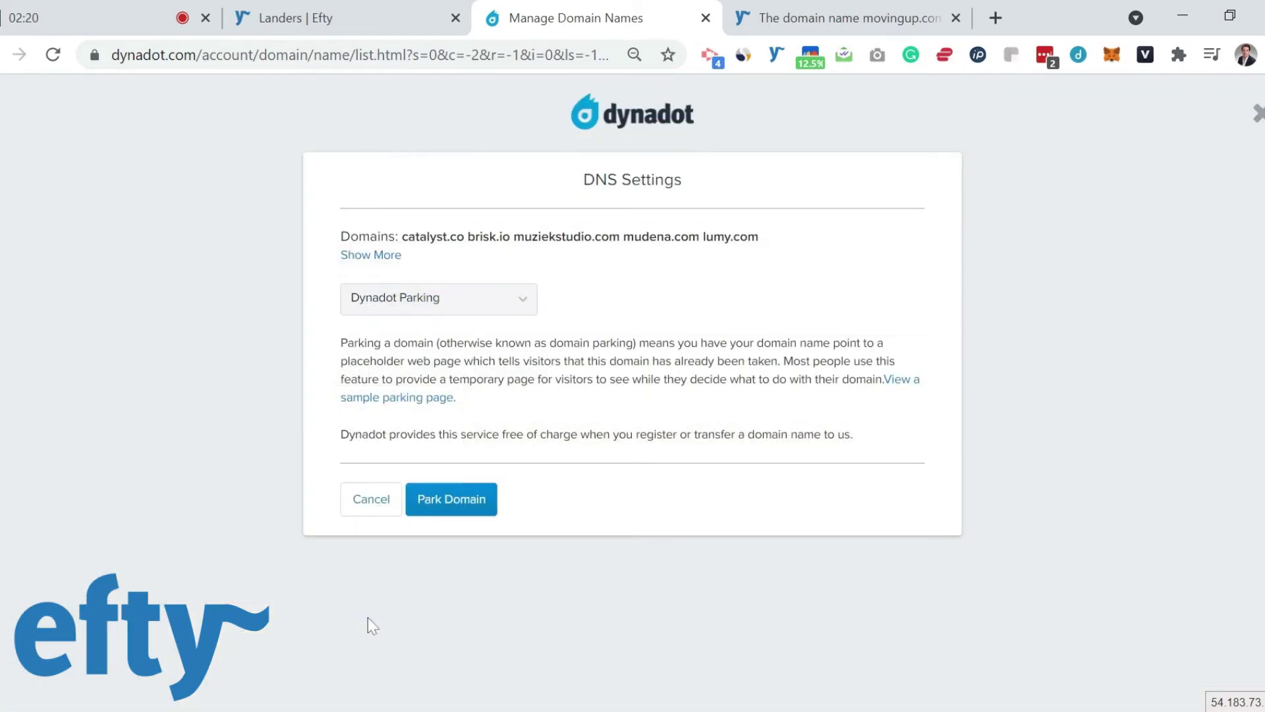
click(425, 300)
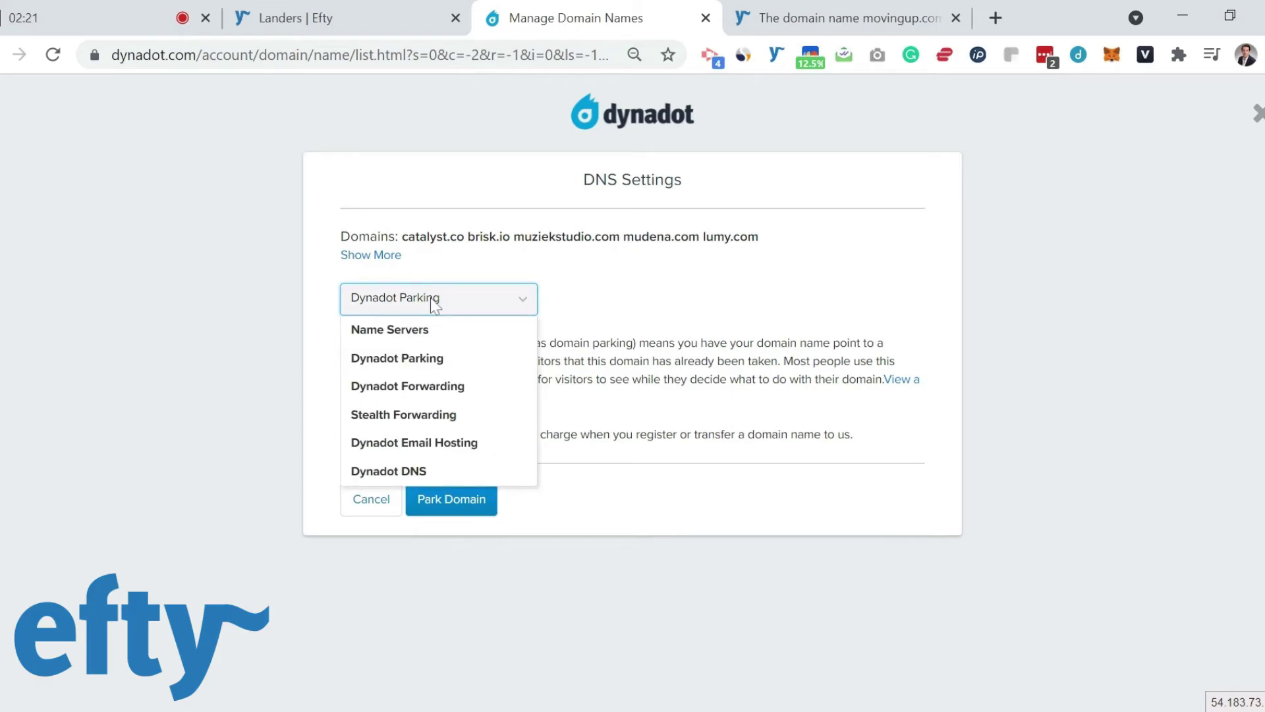
Step: Switch the domains' DNS to Name Servers and enter ns1.eftydns.com and ns2.eftydns.com
click(403, 329)
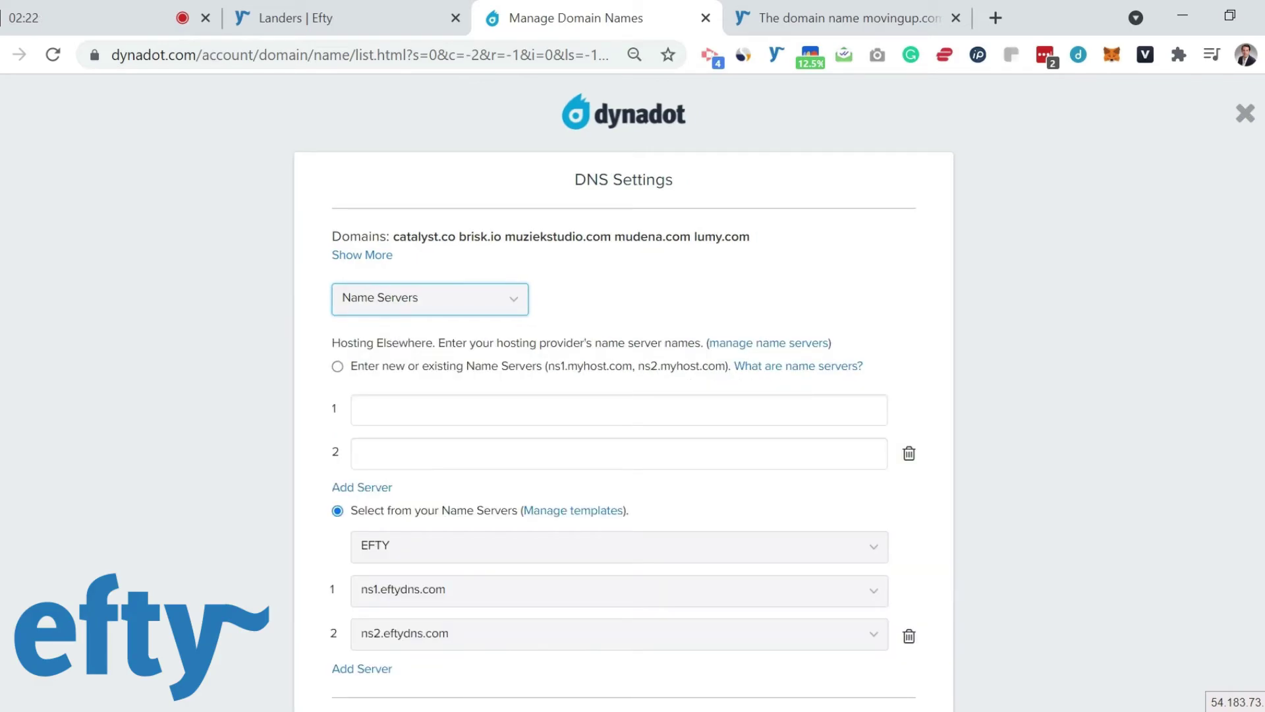
click(461, 409)
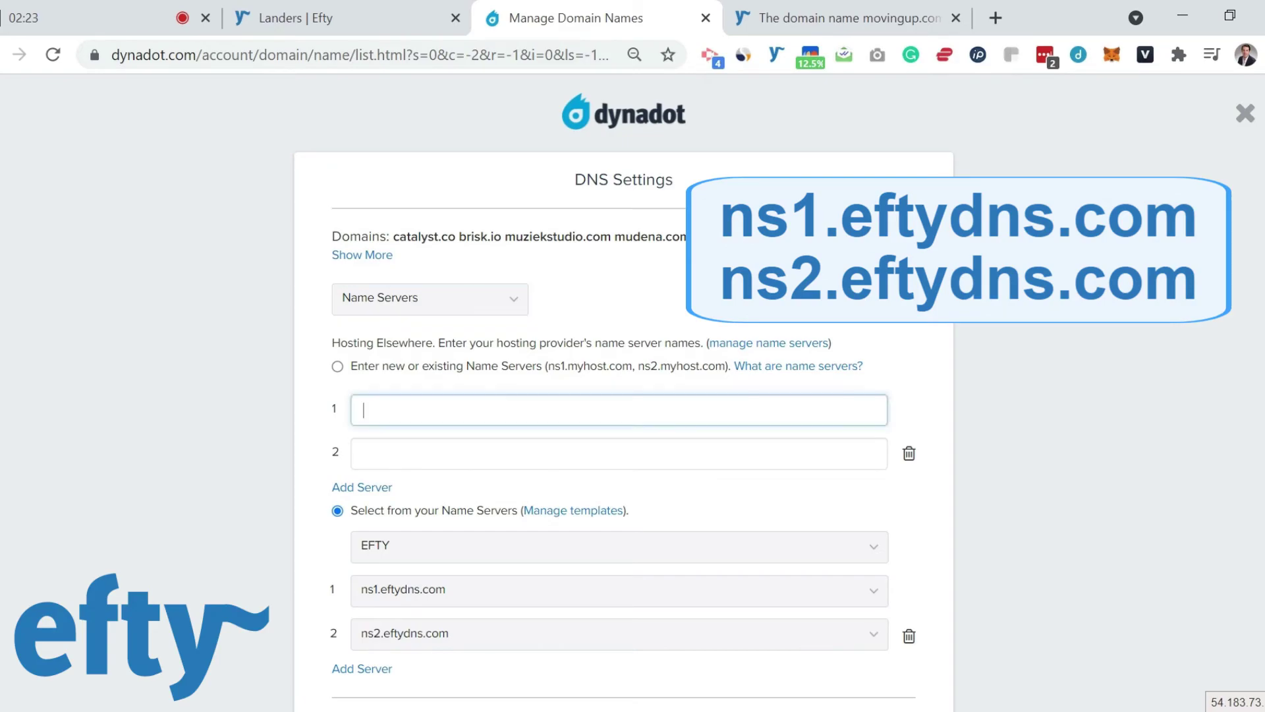
text(ns1.e)
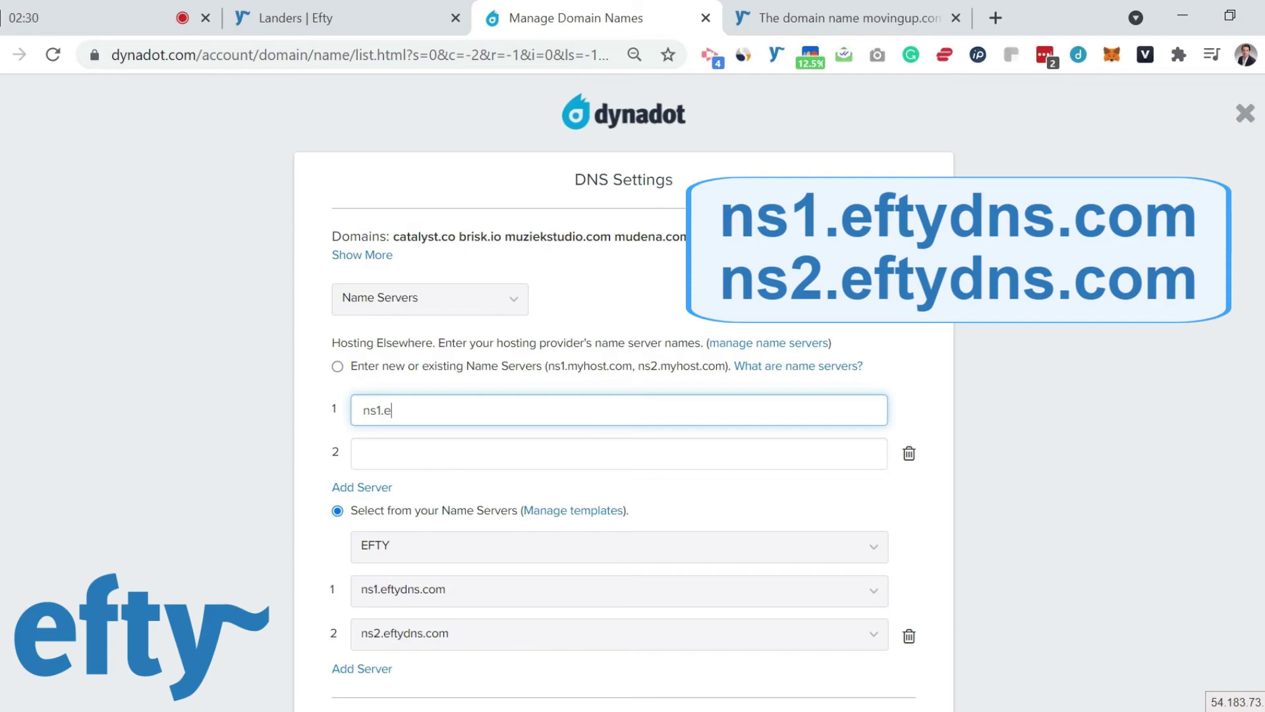
text(ftydns.com)
click(363, 453)
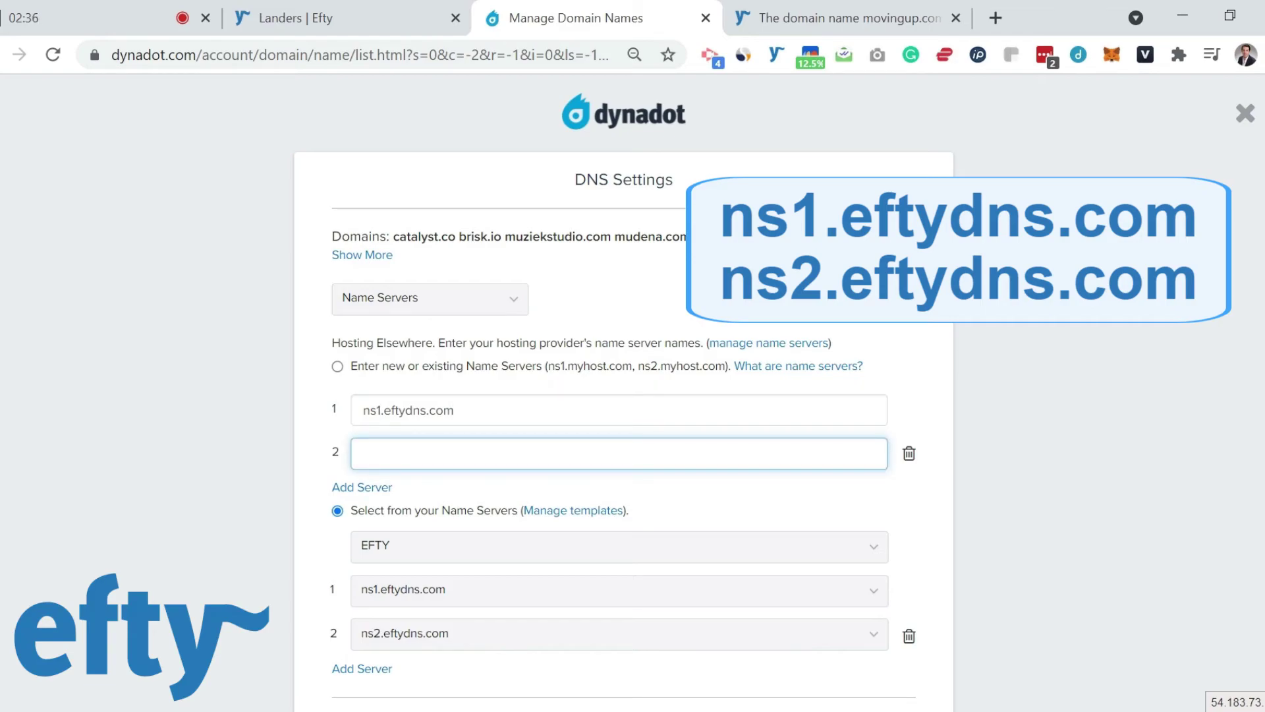
text(ns2.eftydns.com)
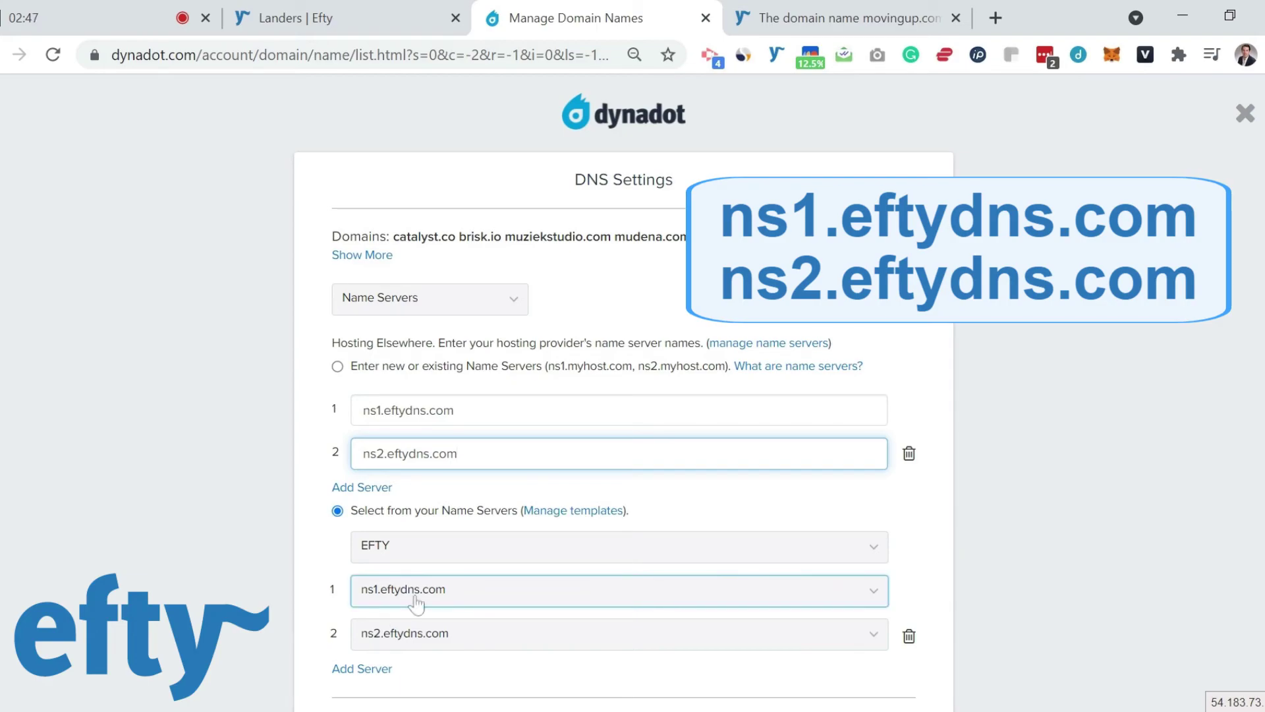
scroll(403, 596, down, 1)
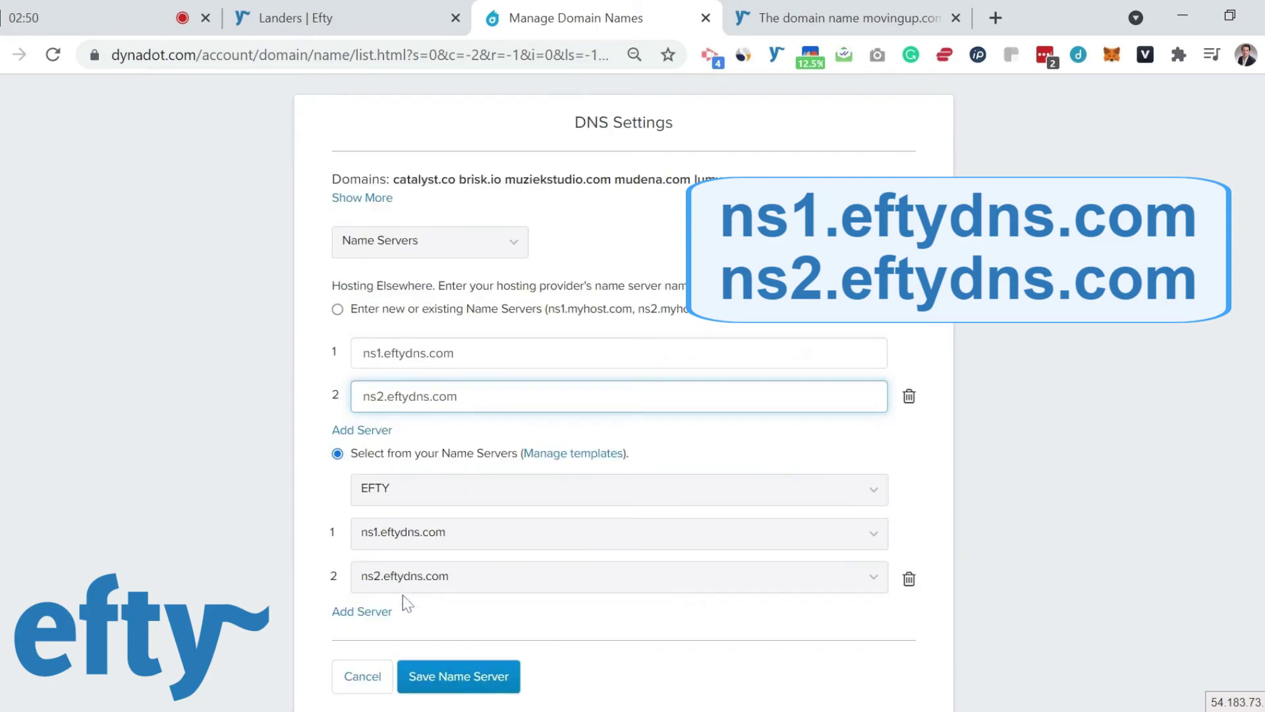
Step: Save the ns1.eftydns.com and ns2.eftydns.com name servers for the selected domains
click(419, 673)
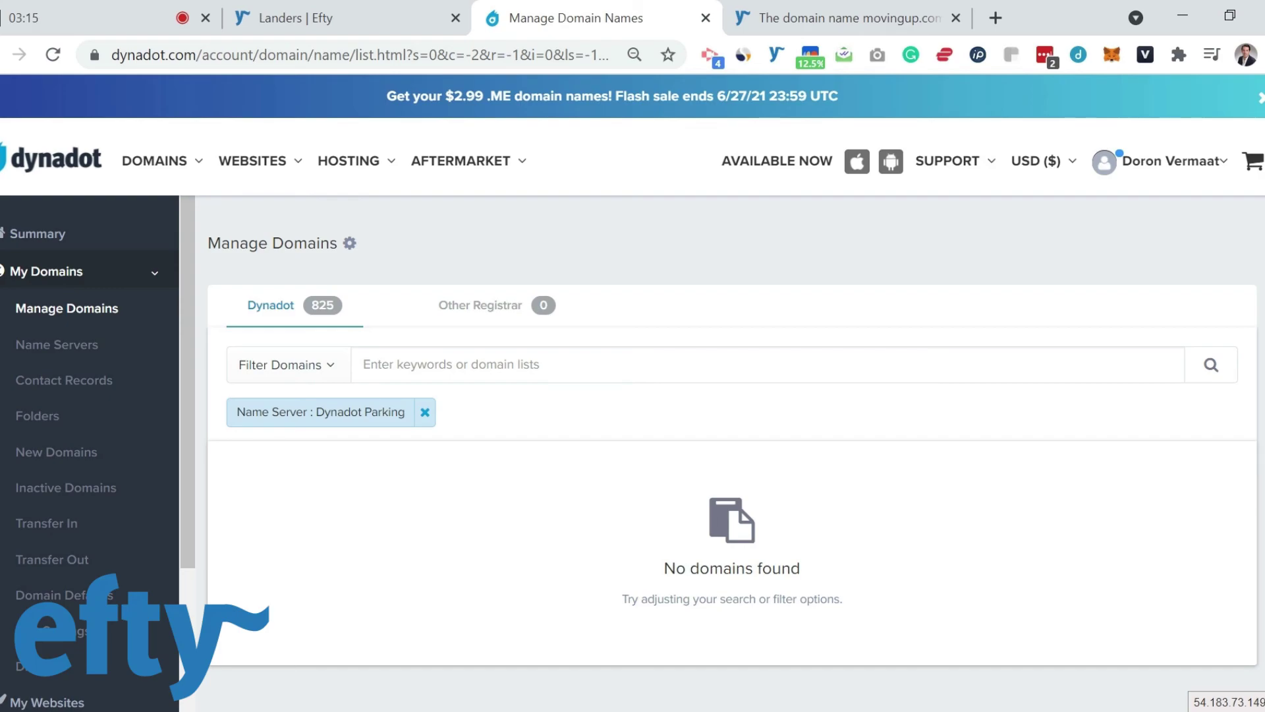
Step: Return to the movingup.com for-sale page and select its web address
click(828, 13)
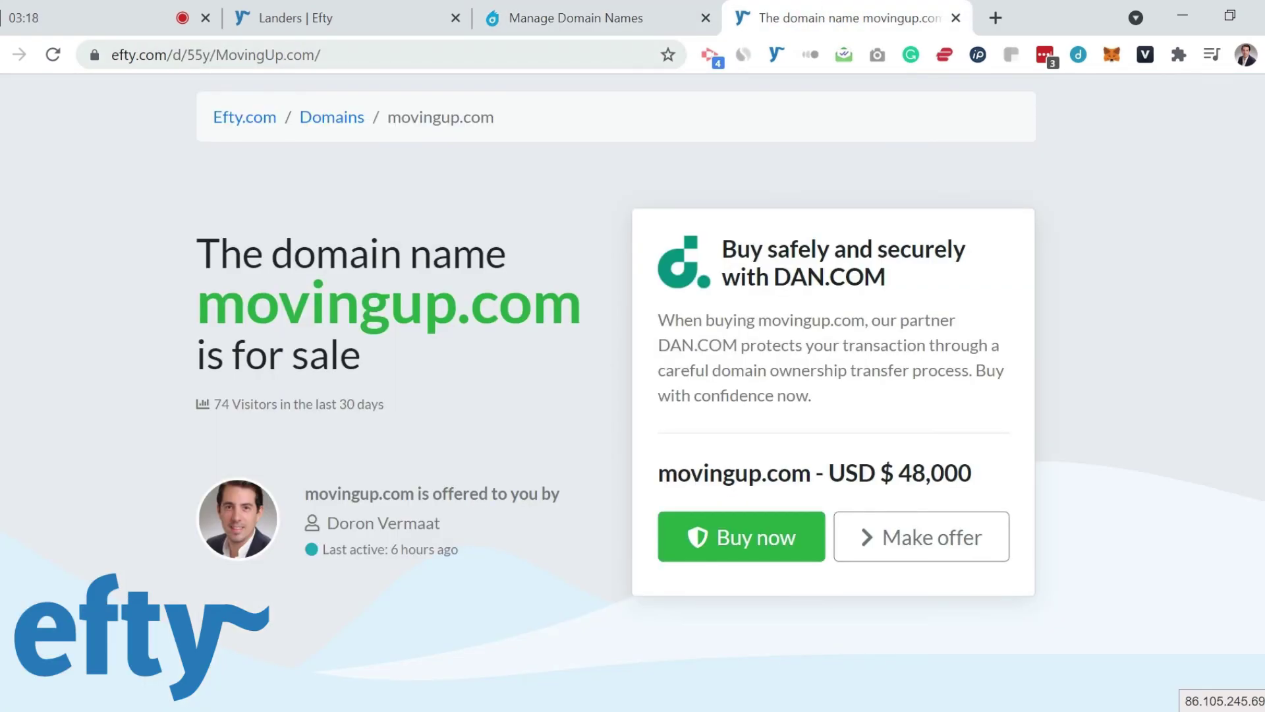
key(ctrl+l)
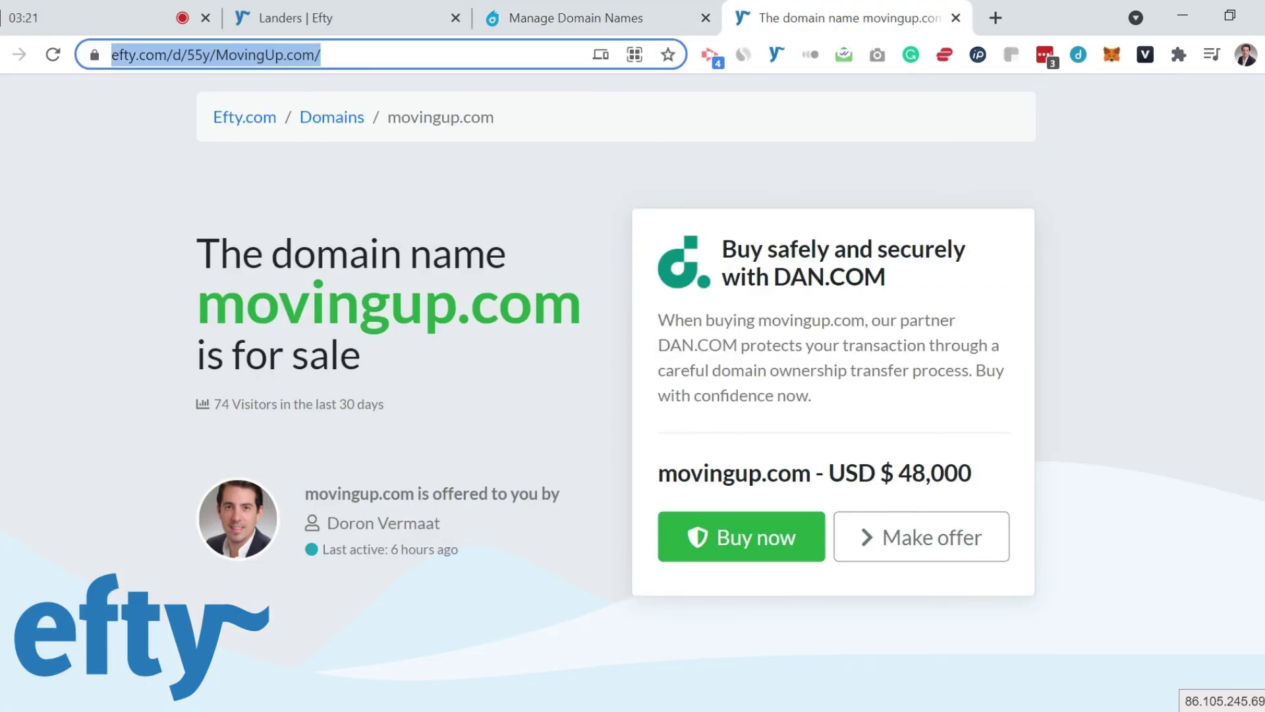